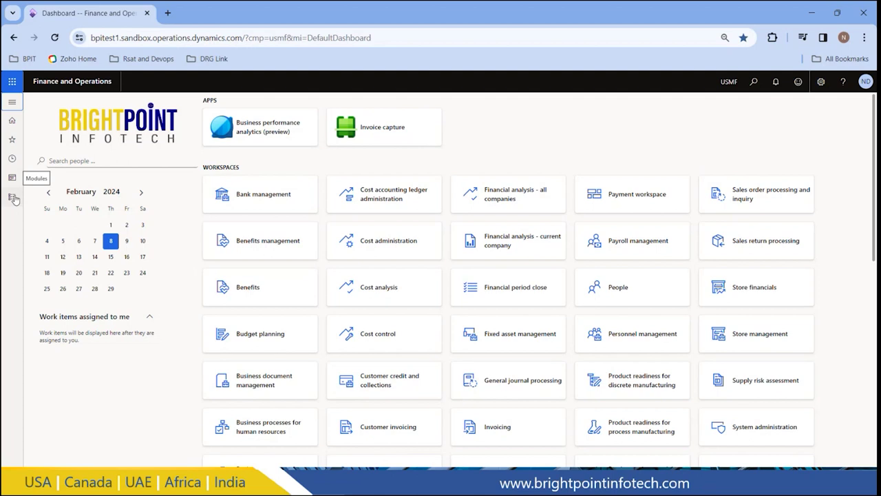
- Open the Process automations page under Accounts payable > Payment setup
left_click(13, 199)
left_click(12, 219)
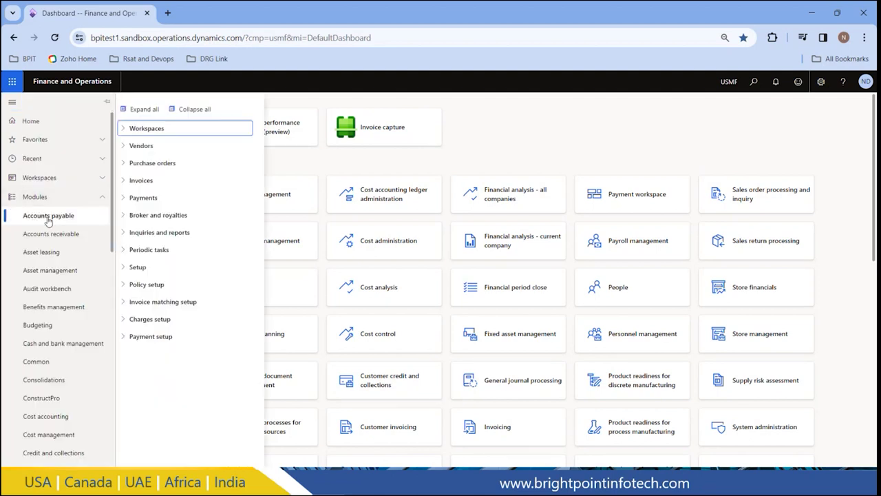
left_click(153, 337)
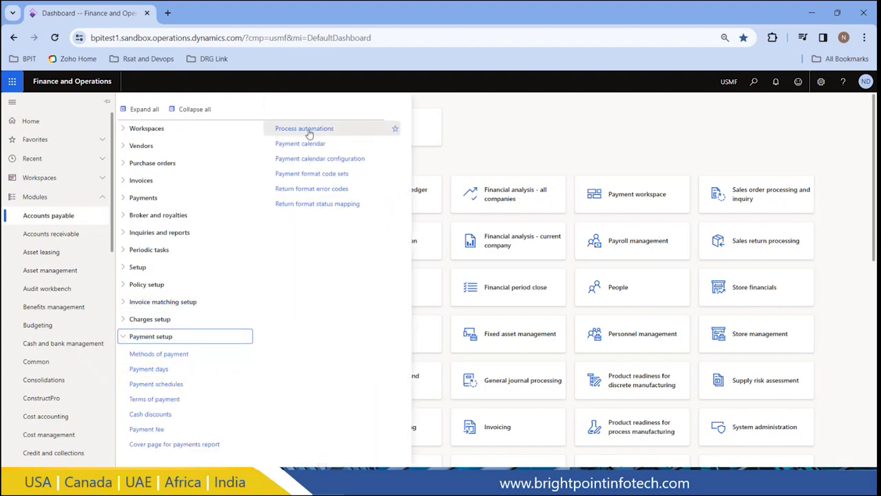
left_click(307, 129)
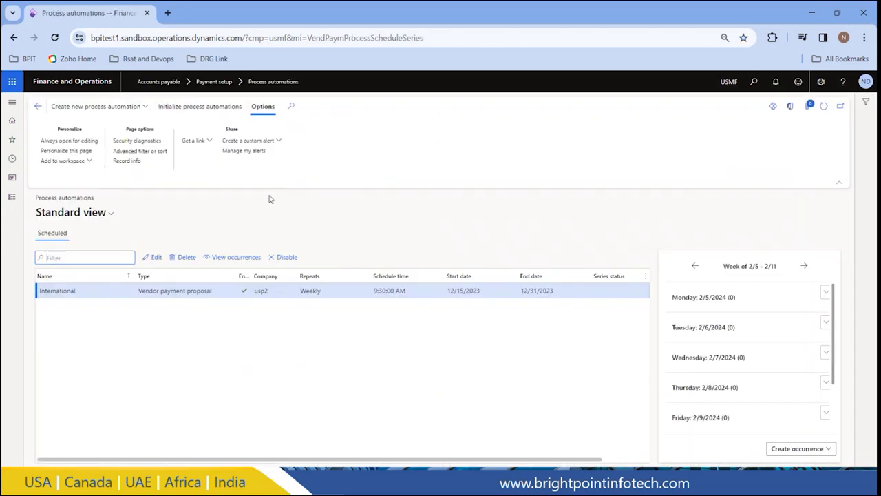
- Create a new process automation series of type Vendor payment proposal
left_click(143, 109)
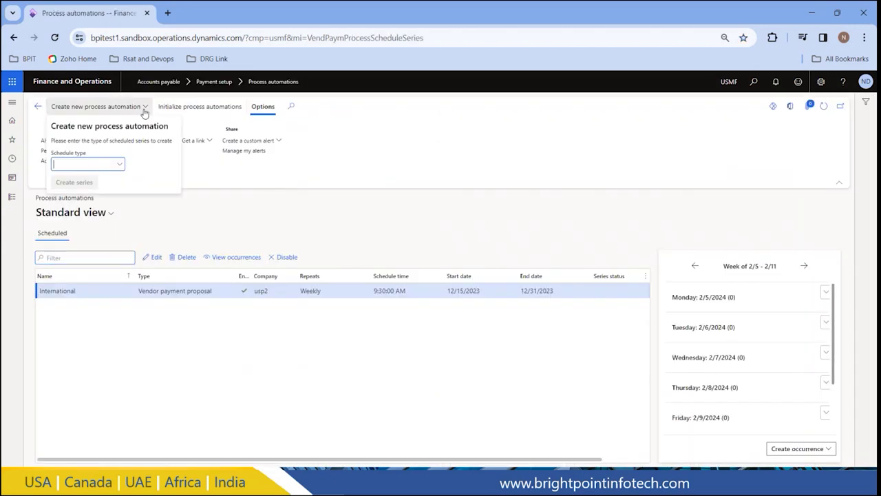
left_click(119, 170)
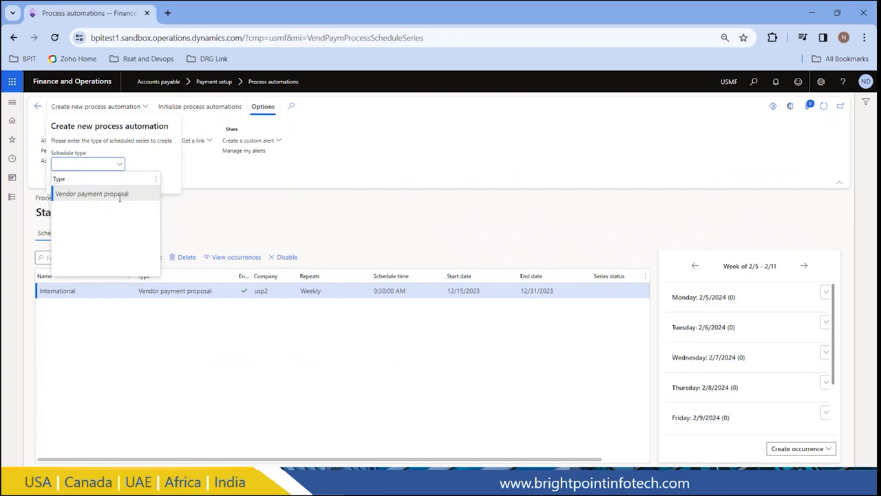
left_click(117, 195)
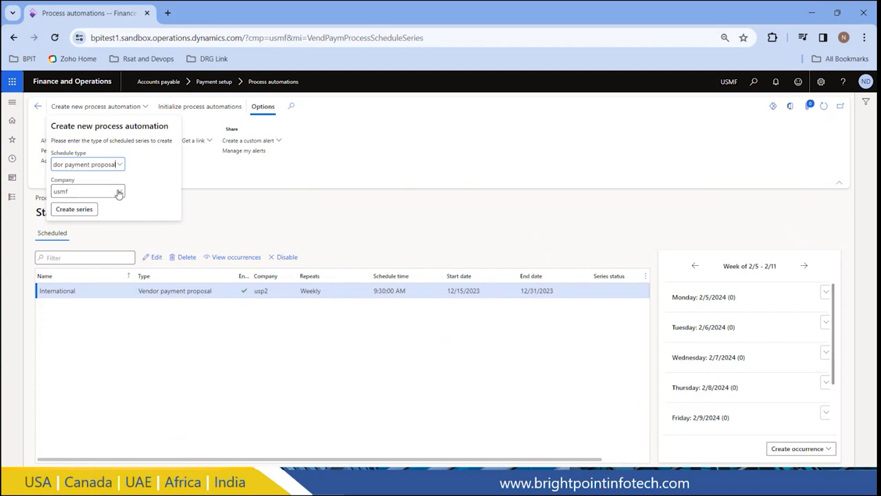
left_click(88, 210)
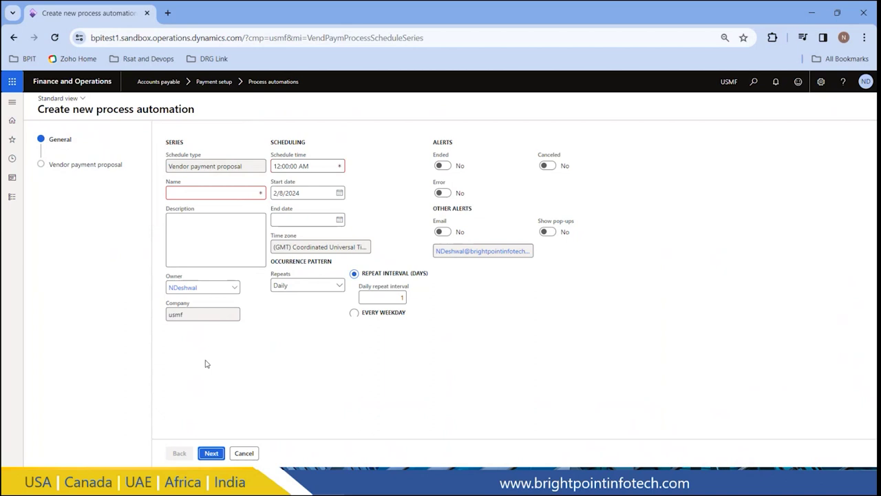
- Name the automation 'Check payment', describe it as 'For Domestic vendors', and keep the current owner
left_click(201, 192)
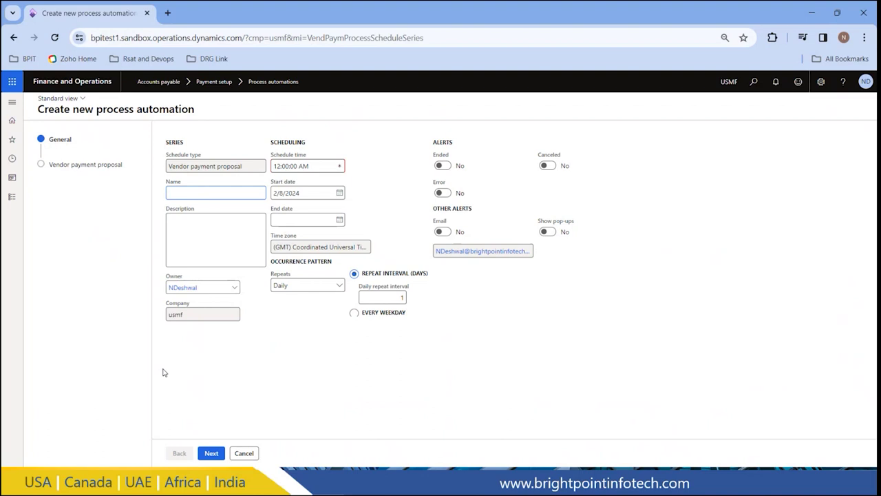
type("Check payment")
left_click(212, 236)
type("For Domestic ")
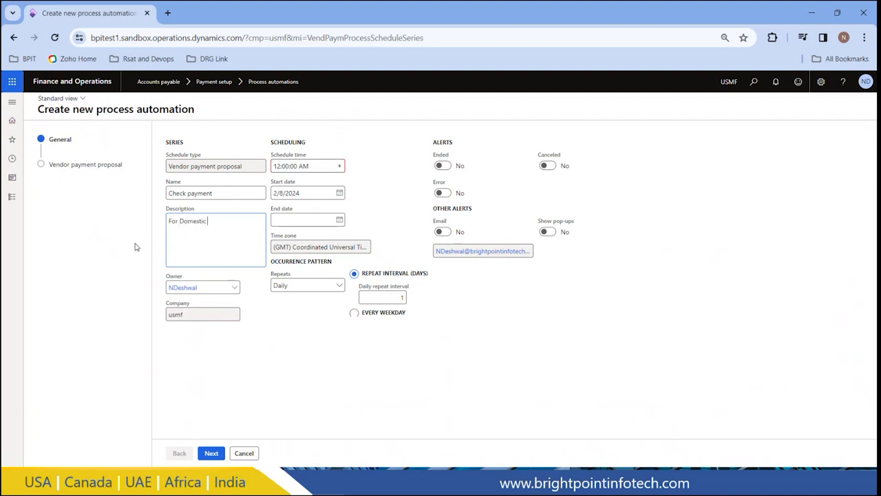
type("vendors")
left_click(234, 289)
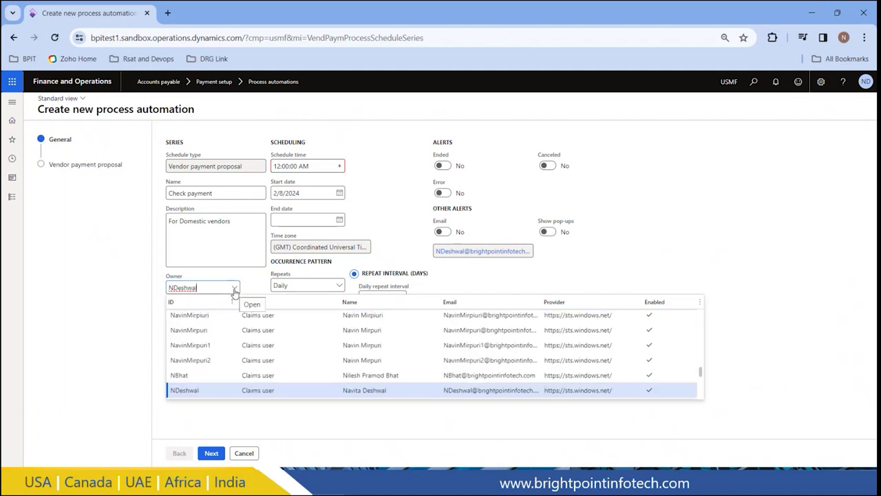
scroll(242, 318, "down", 1)
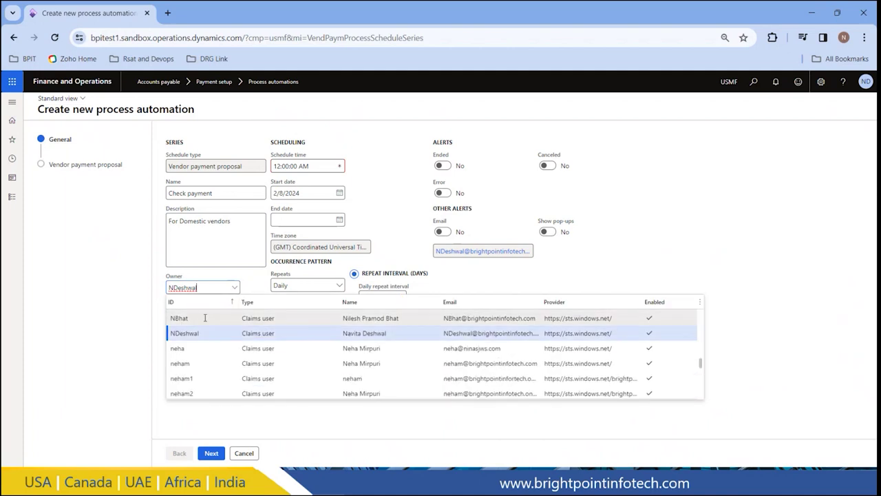
left_click(238, 334)
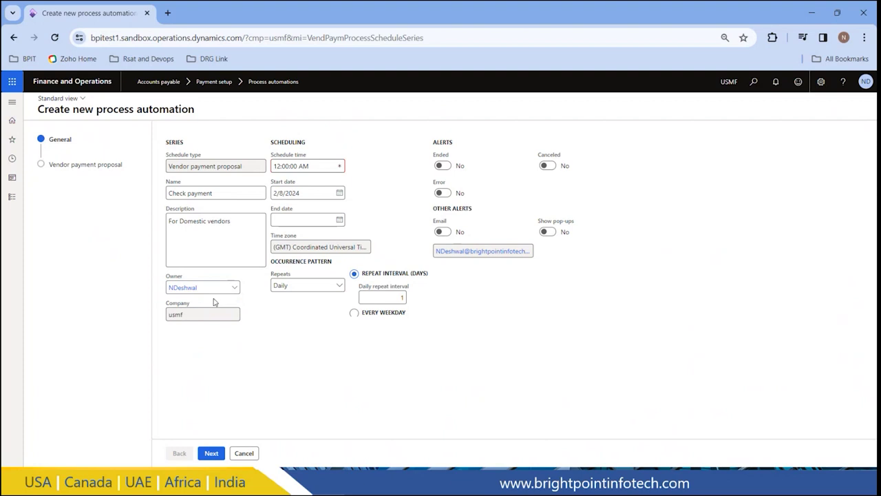
- Change the schedule time to 09:30 PM
double_click(279, 167)
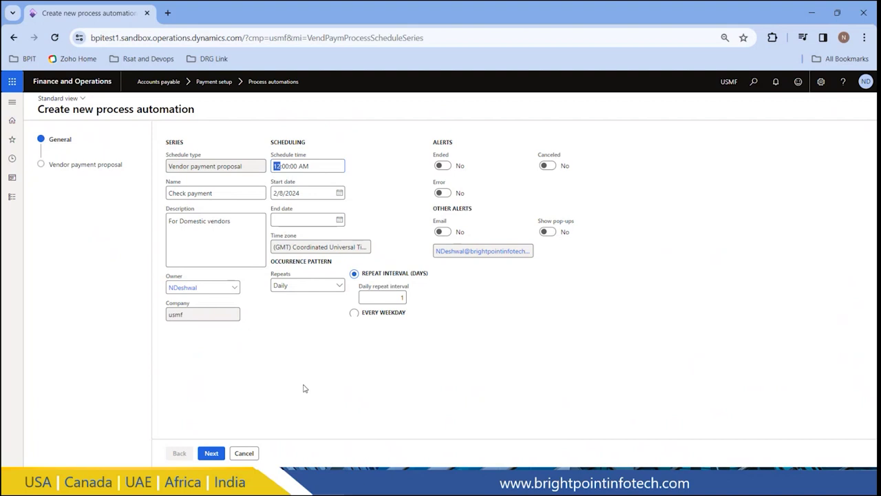
type("9")
key("Right")
key("Right")
key("BackSpace")
key("BackSpace")
type(":3")
type("P")
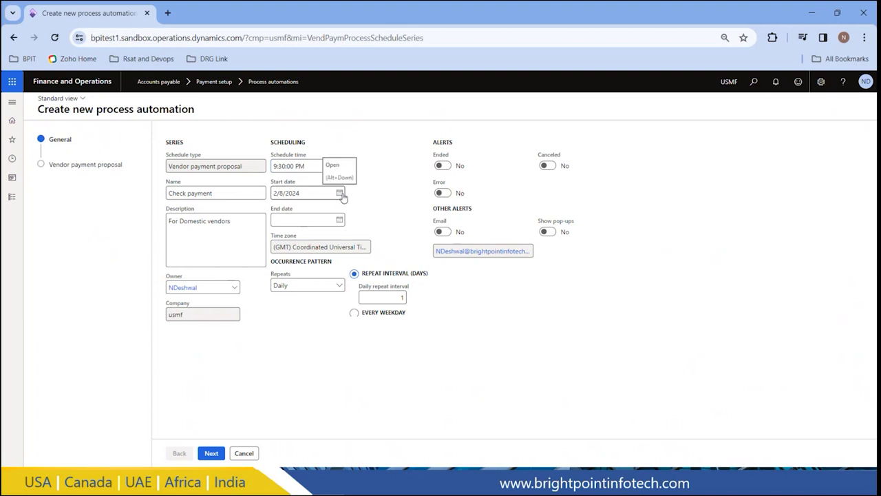
- Set the schedule end date to 2/29/2024
left_click(338, 221)
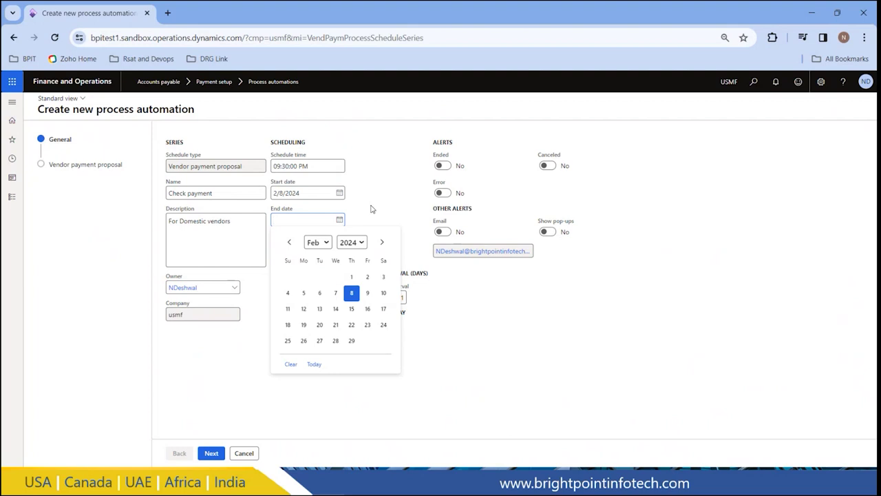
left_click(357, 349)
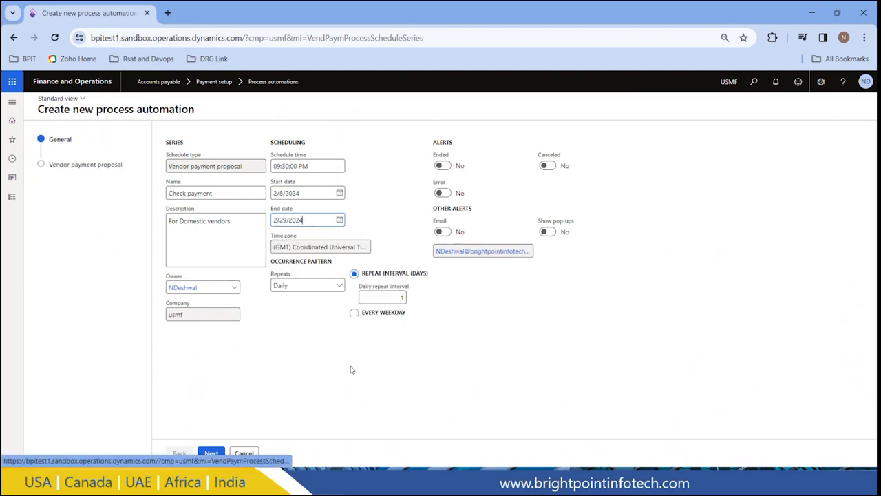
left_click(349, 372)
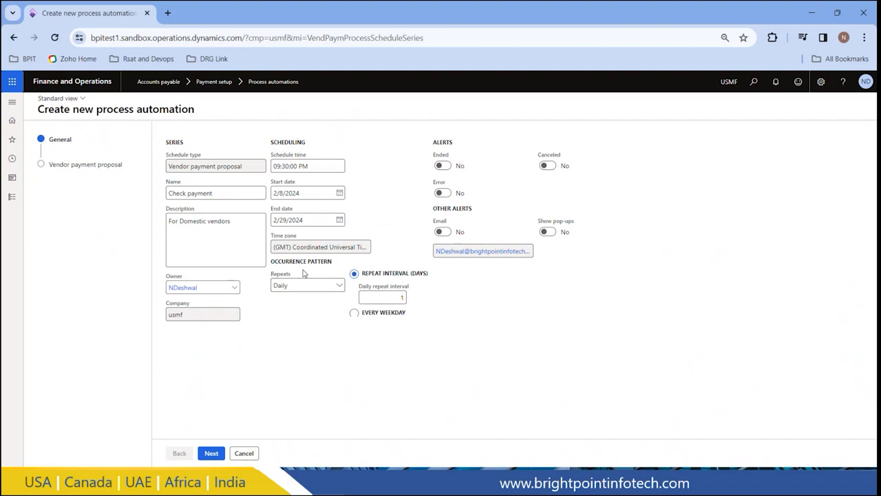
left_click(343, 289)
left_click(340, 286)
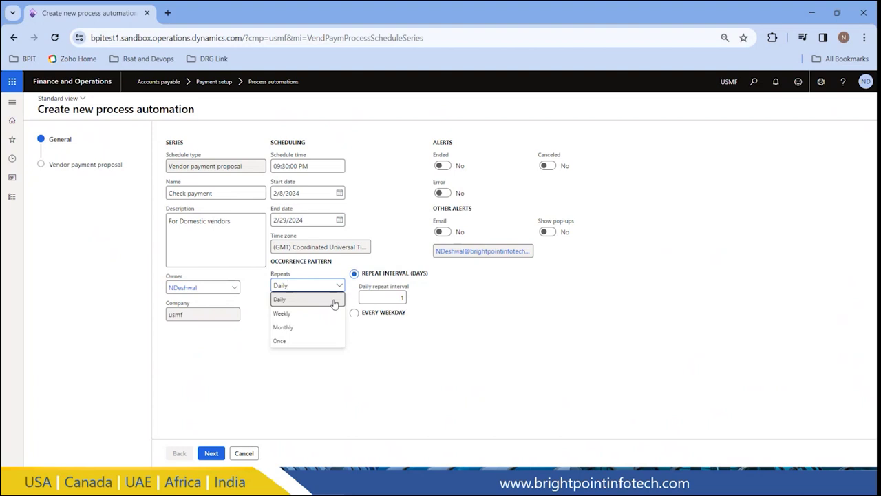
- Make the automation repeat weekly on Thursday only
left_click(316, 319)
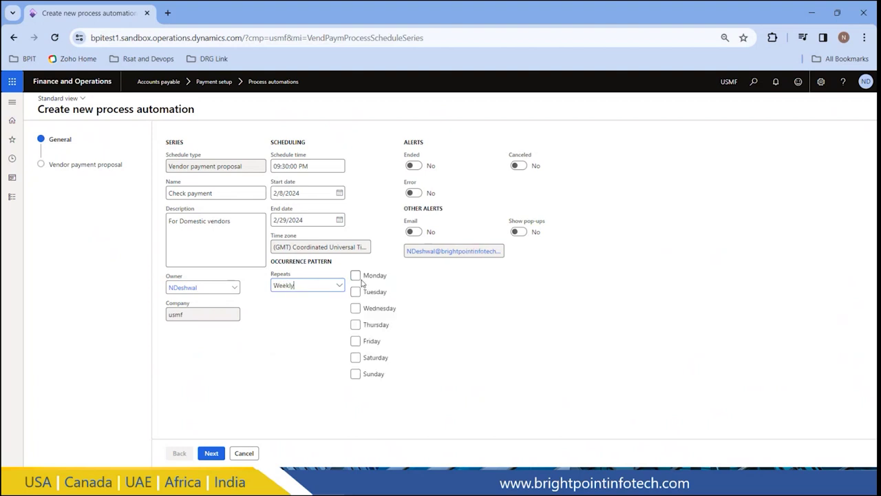
left_click(355, 276)
left_click(355, 292)
left_click(356, 308)
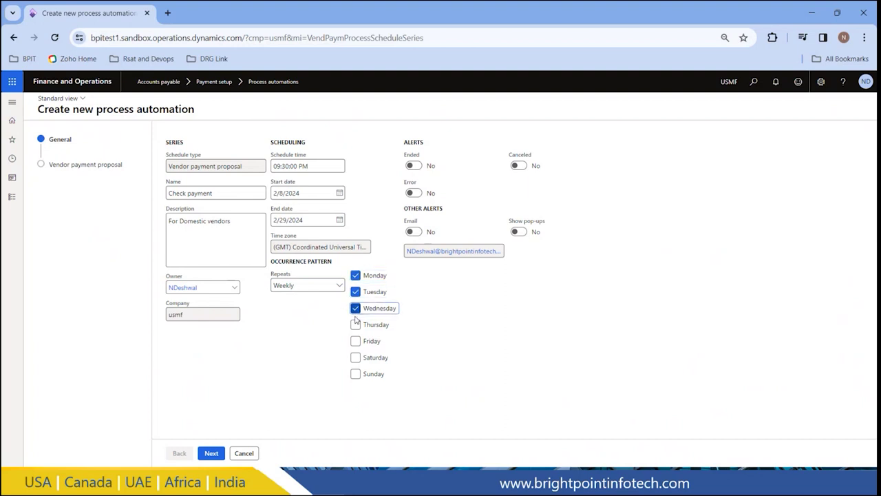
left_click(356, 325)
left_click(355, 325)
left_click(355, 309)
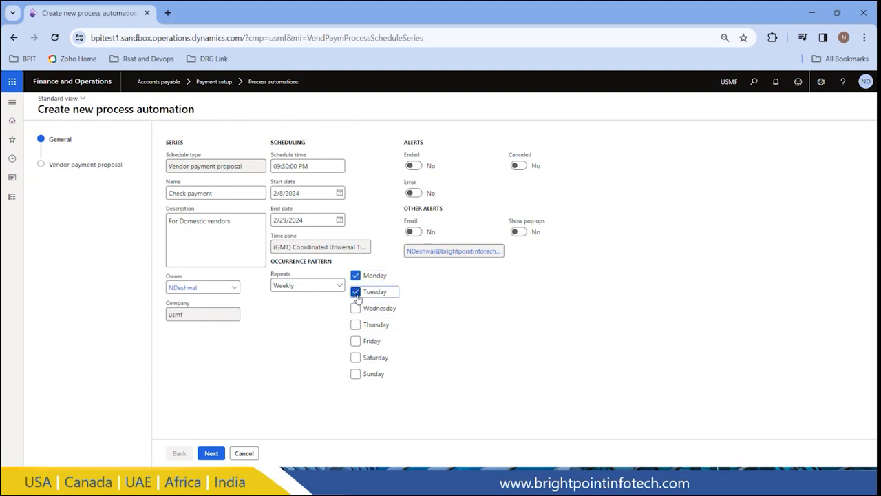
left_click(355, 292)
left_click(355, 275)
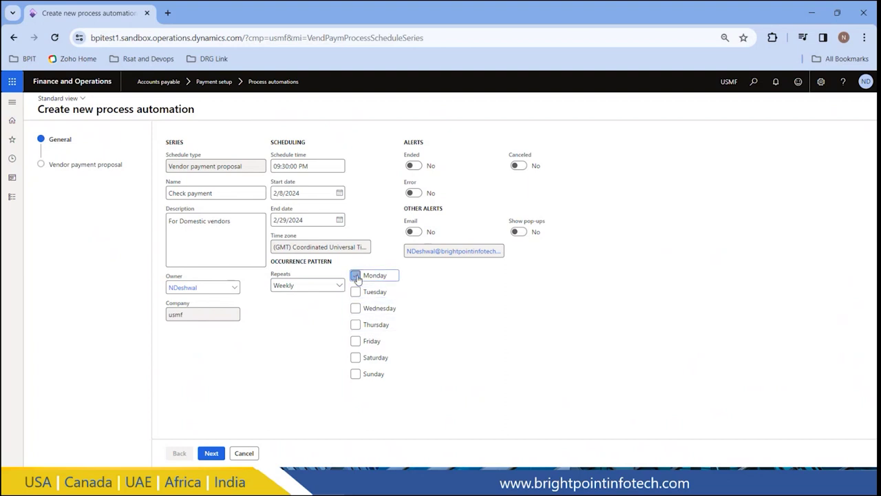
left_click(355, 325)
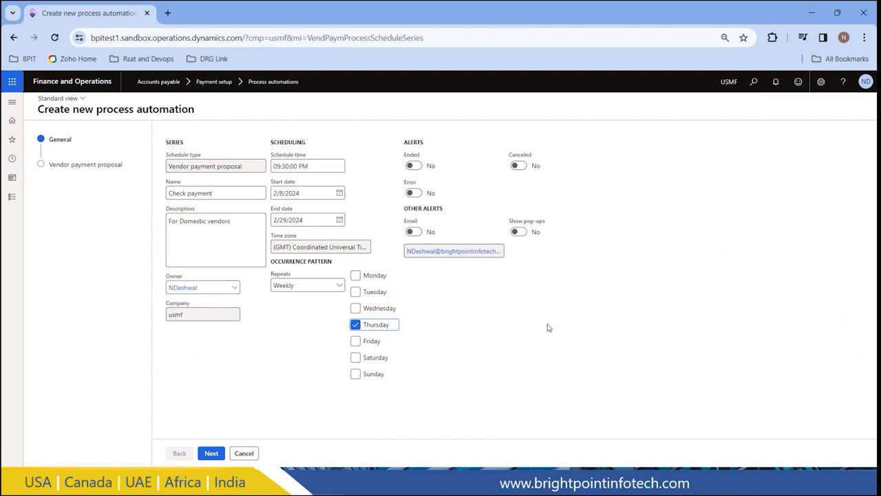
- Turn email alerts on, leave pop-ups off, and advance to the payment proposal step
left_click(414, 232)
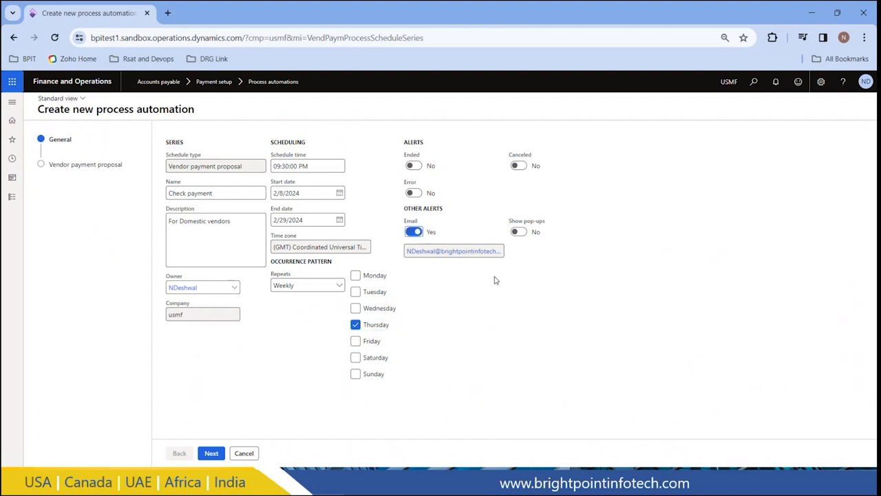
left_click(518, 232)
left_click(518, 232)
left_click(211, 456)
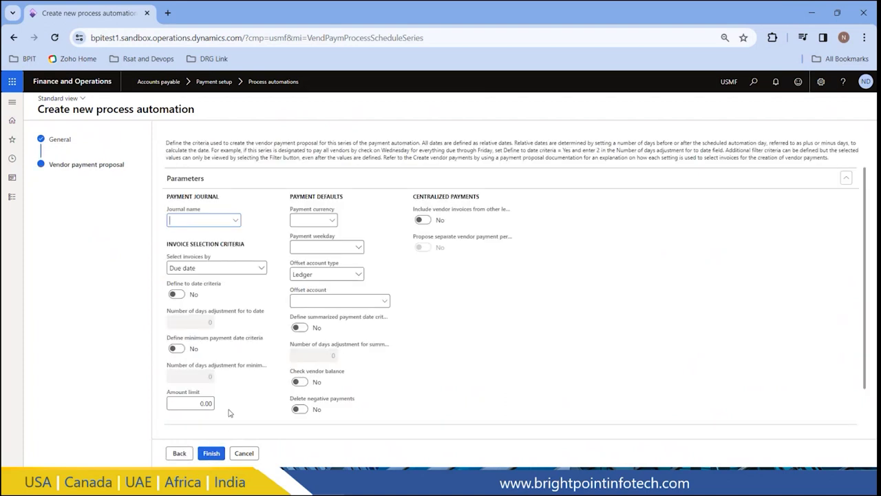
- Use journal VendPay with to-date criteria of 2 days, leaving minimum payment date off
left_click(236, 221)
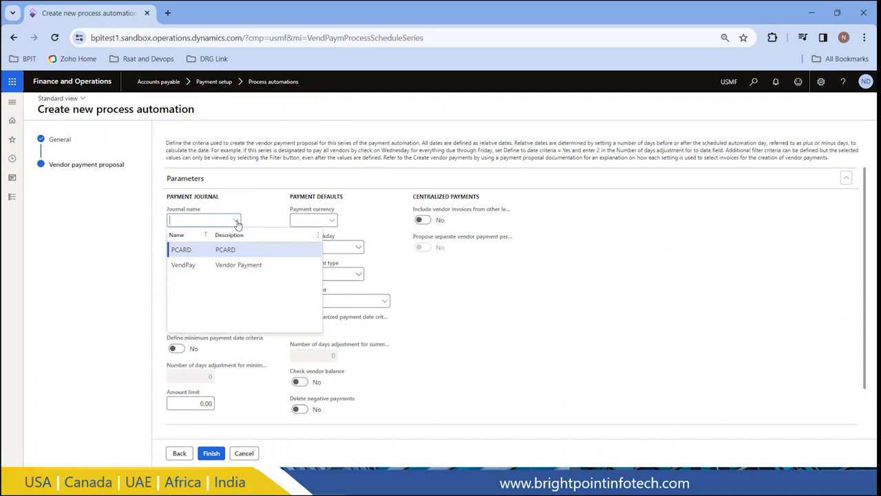
left_click(237, 267)
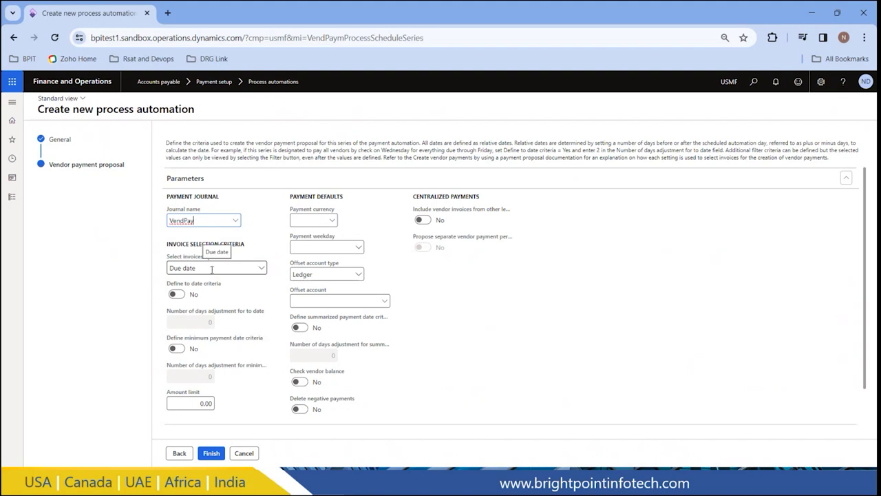
left_click(176, 294)
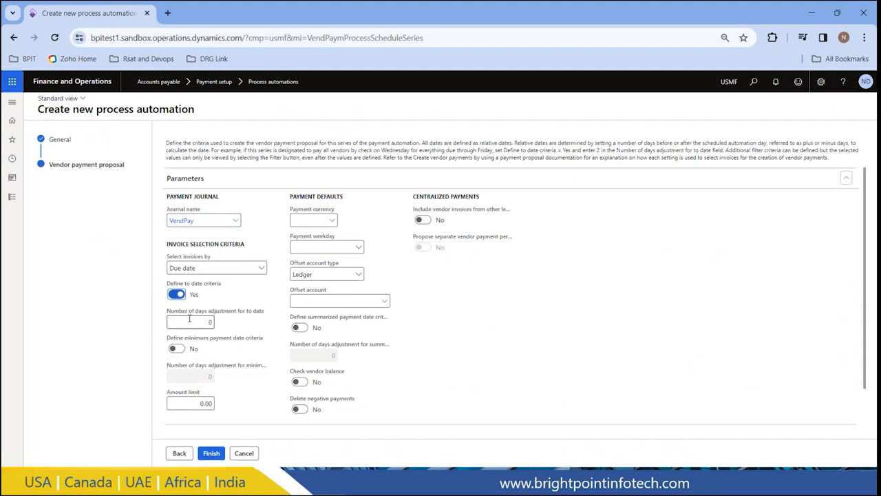
left_click(200, 322)
type("2")
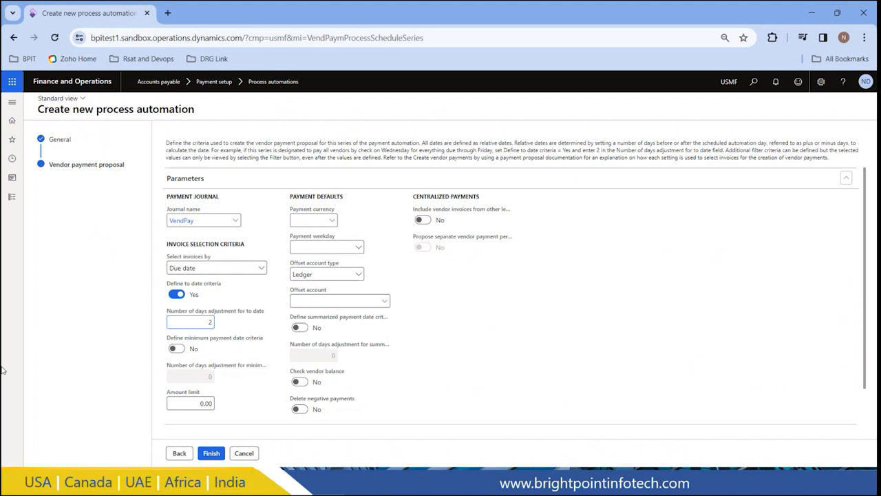
left_click(176, 348)
left_click(204, 381)
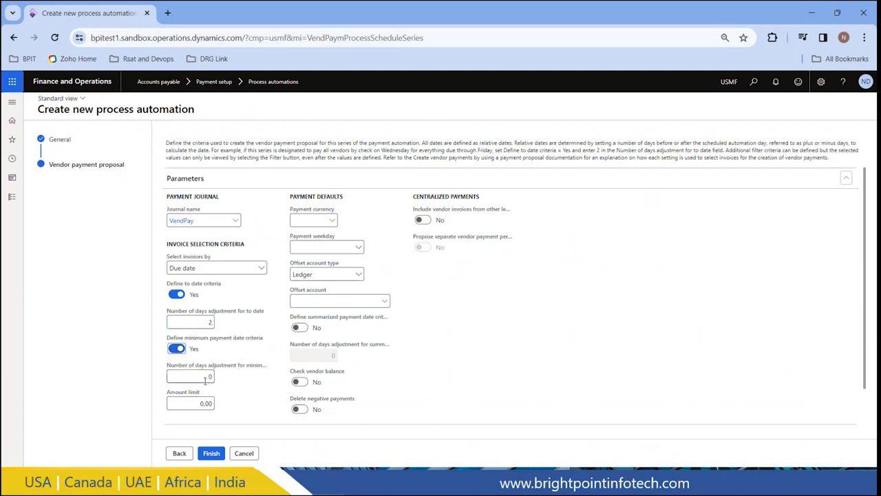
mouse_move(203, 380)
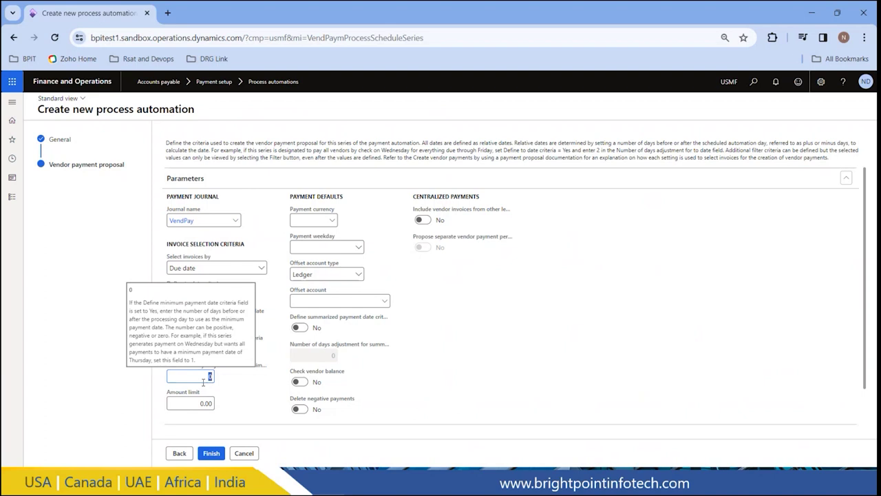
key("BackSpace")
type("-1")
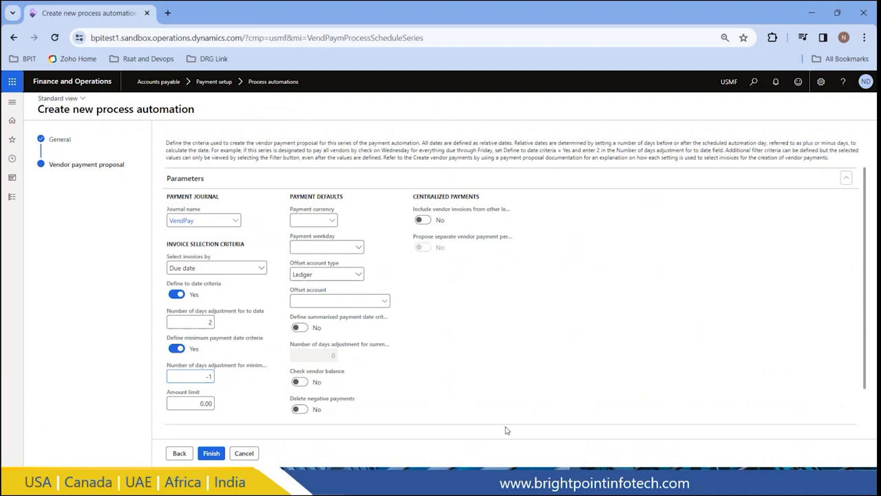
left_click(177, 349)
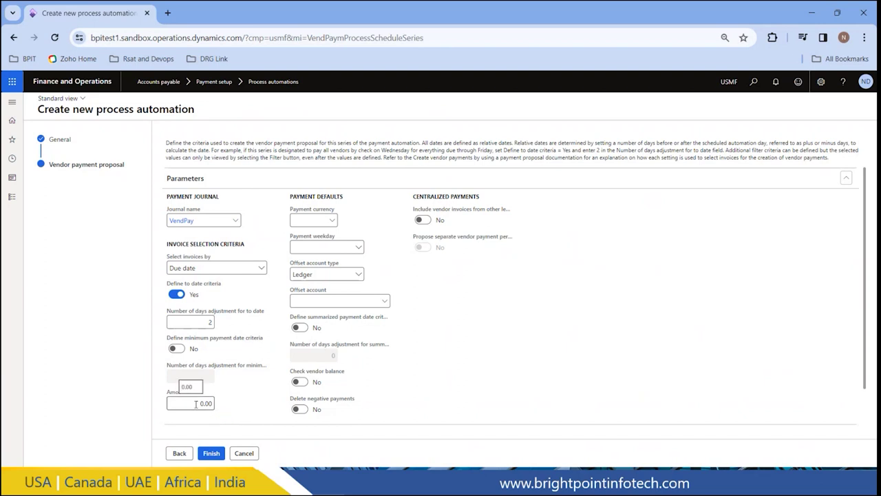
- Set payment currency USD, weekday Thursday, and Bank offset account USMF OPER
left_click(334, 220)
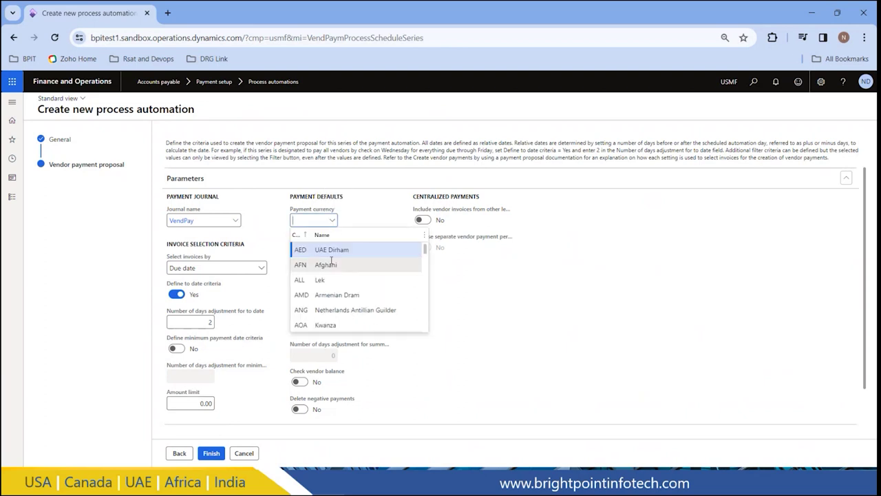
scroll(335, 286, "down", 2)
type("USD")
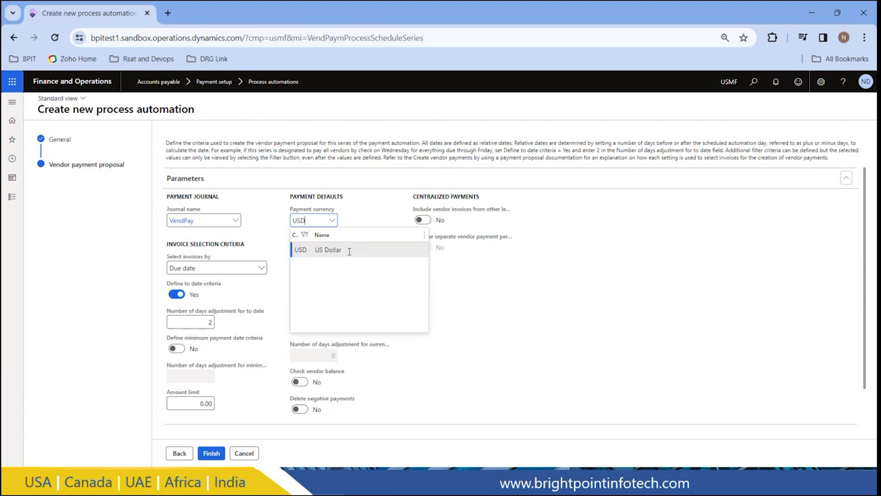
left_click(349, 250)
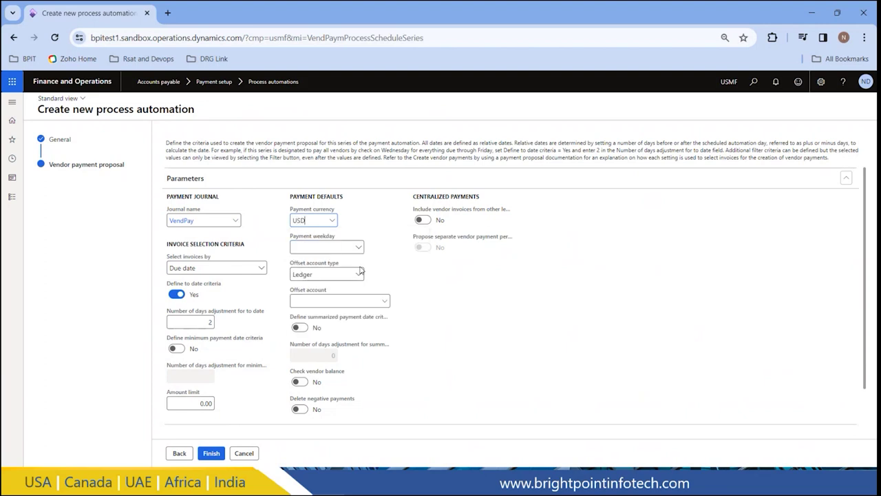
left_click(356, 247)
left_click(339, 316)
left_click(357, 275)
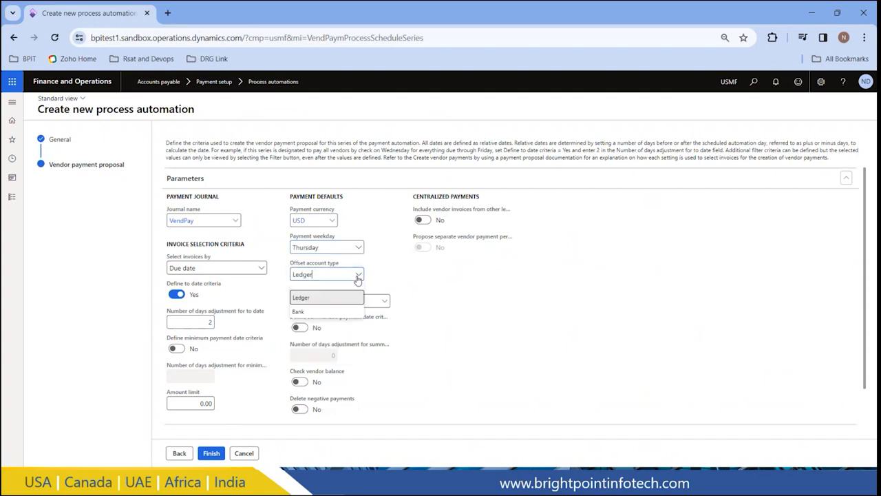
left_click(344, 311)
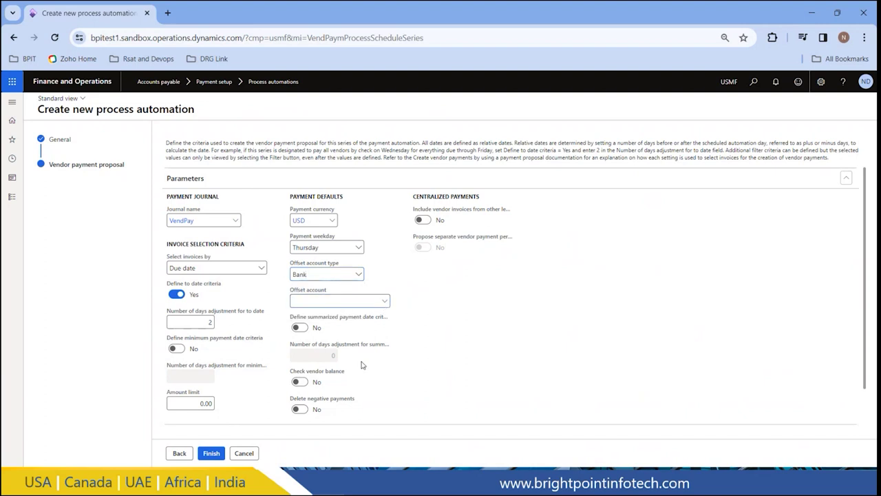
scroll(363, 383, "down", 3)
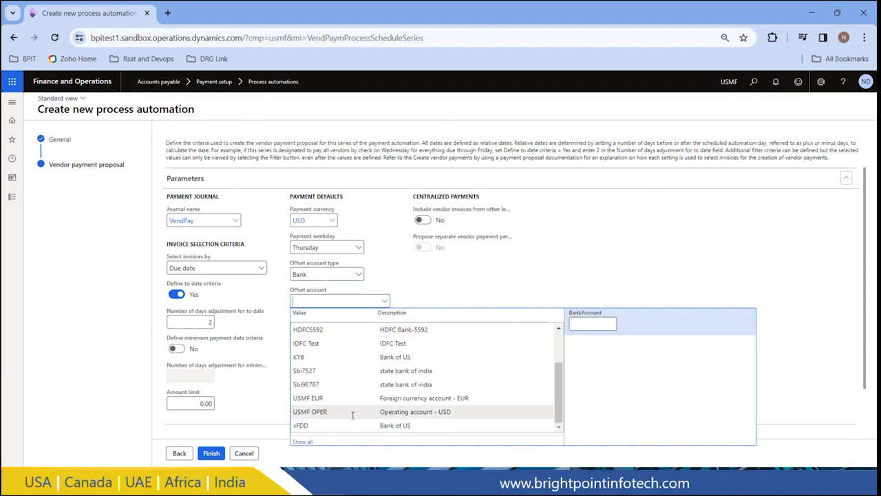
left_click(353, 413)
scroll(435, 375, "down", 1)
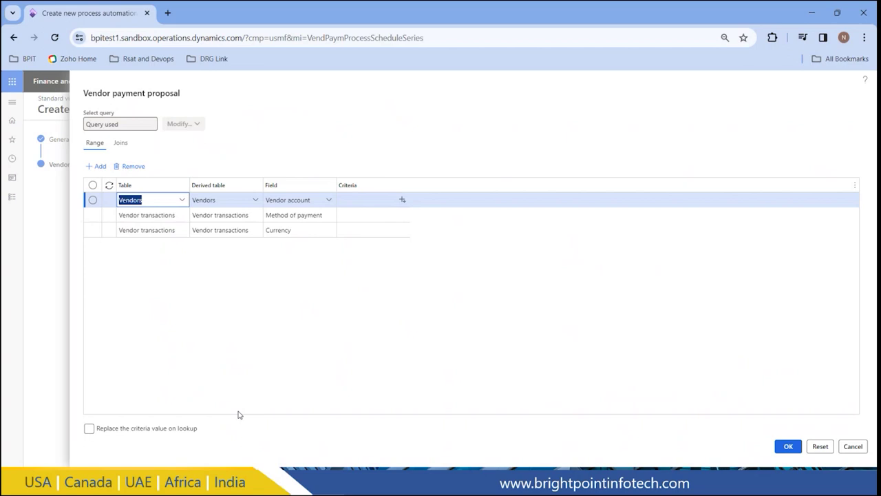
- Restrict the proposal query to method of payment CHECK and currency USD, then confirm
left_click(380, 218)
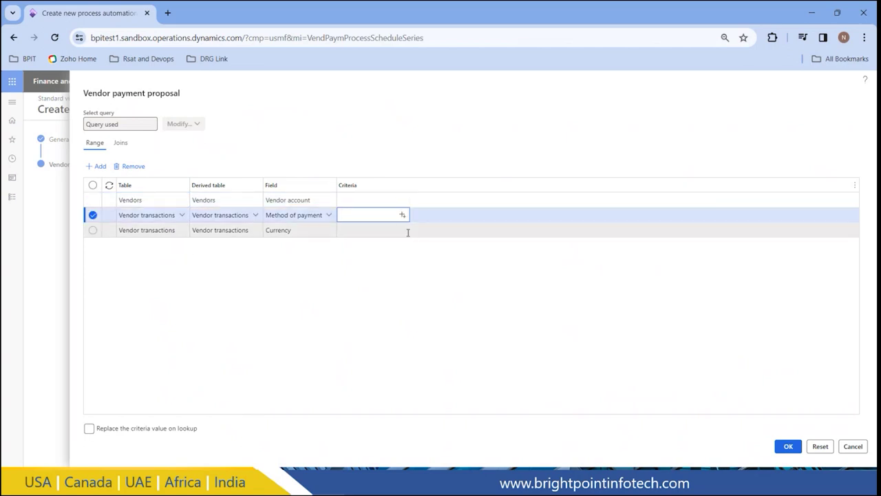
left_click(404, 216)
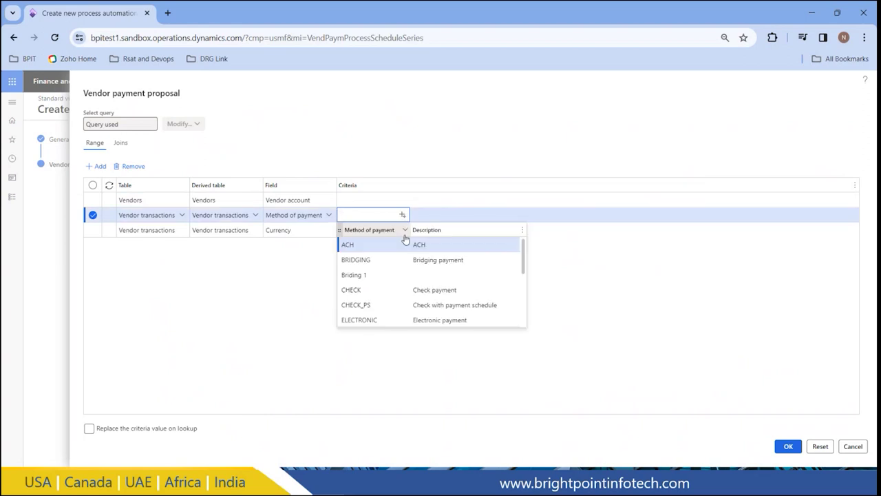
left_click(405, 295)
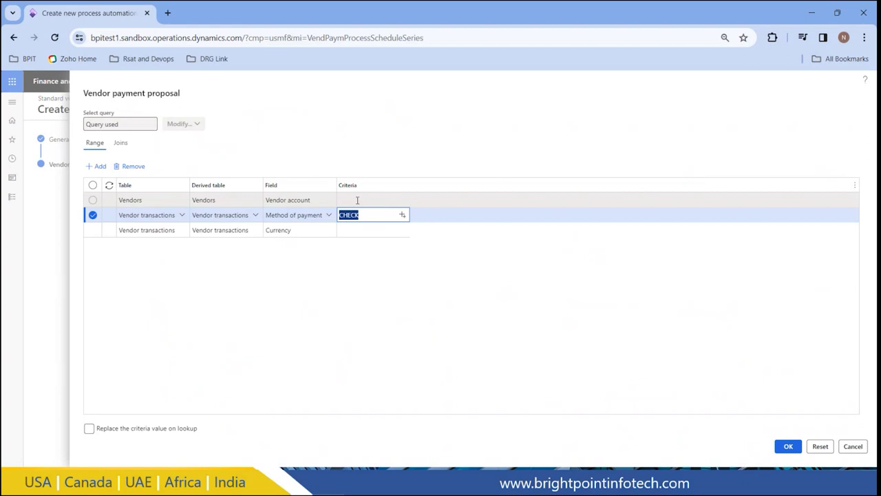
left_click(363, 231)
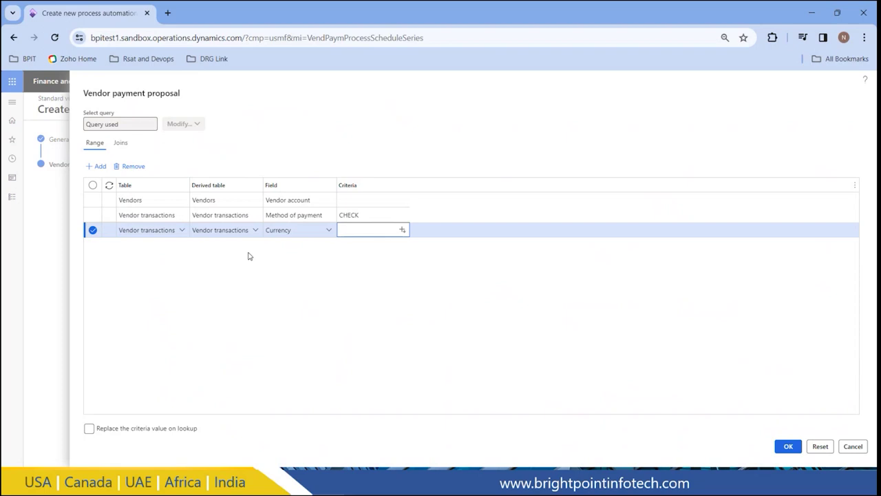
type("USD")
left_click(425, 348)
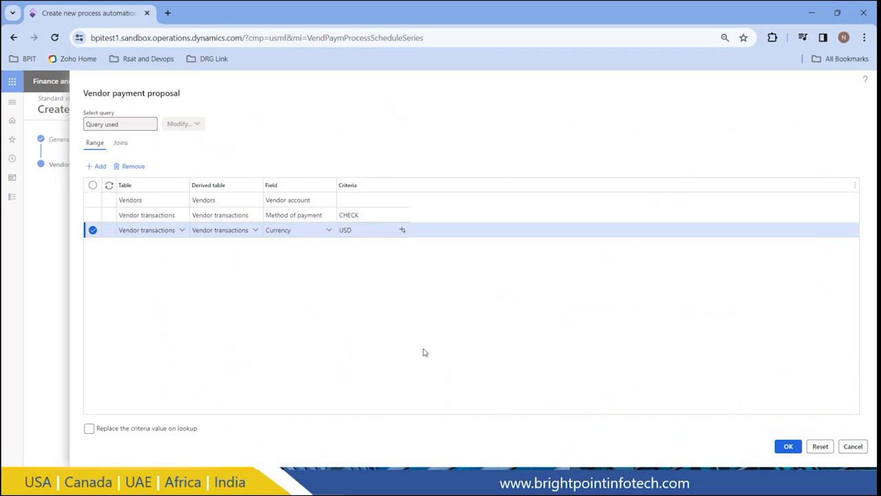
left_click(788, 448)
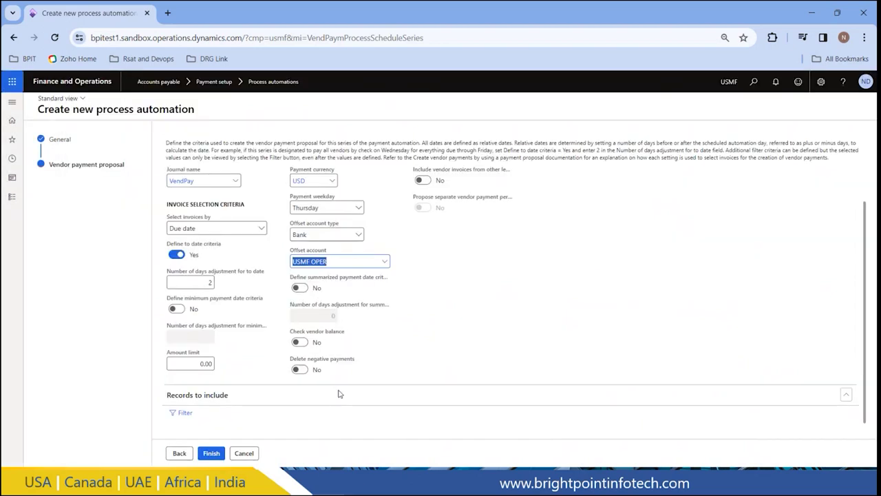
- Finish the wizard and inspect Check payment's Thursday 2/8/2024 occurrence in the calendar
left_click(216, 453)
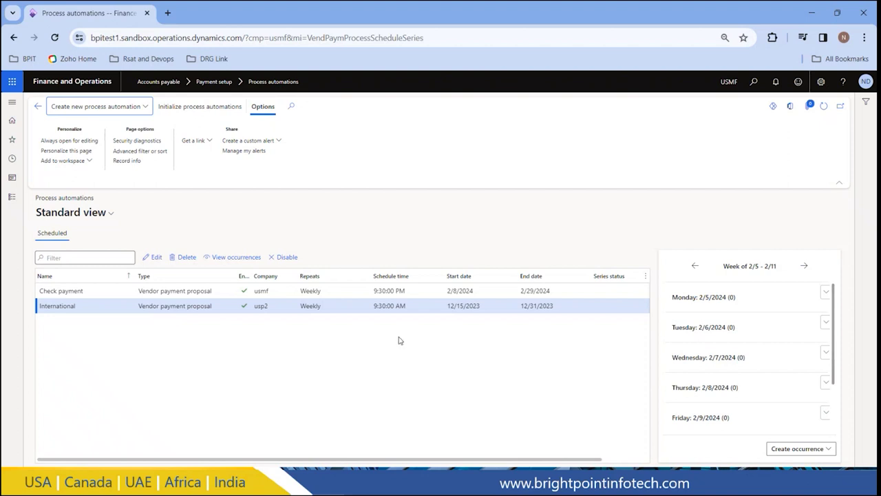
left_click(126, 290)
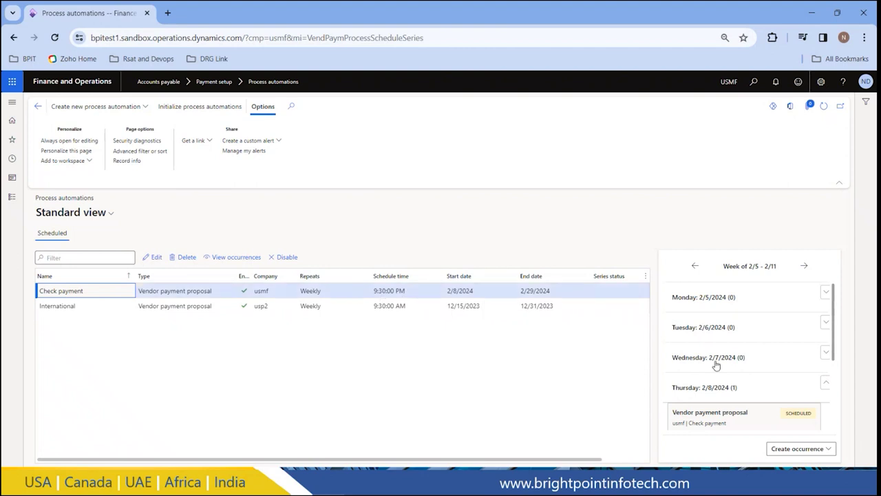
left_click(771, 413)
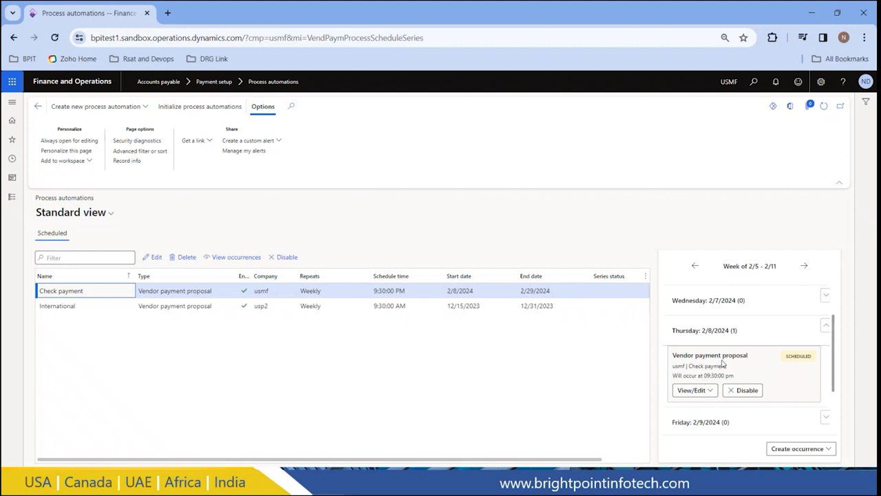
left_click(710, 397)
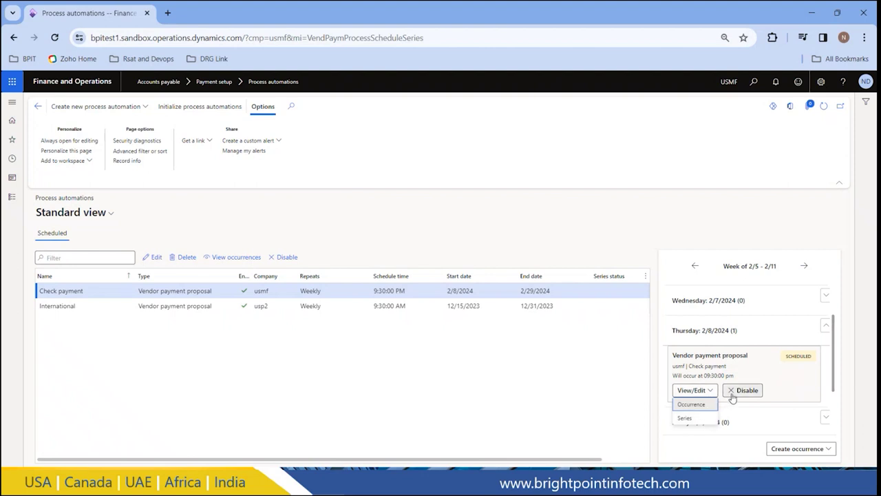
left_click(623, 253)
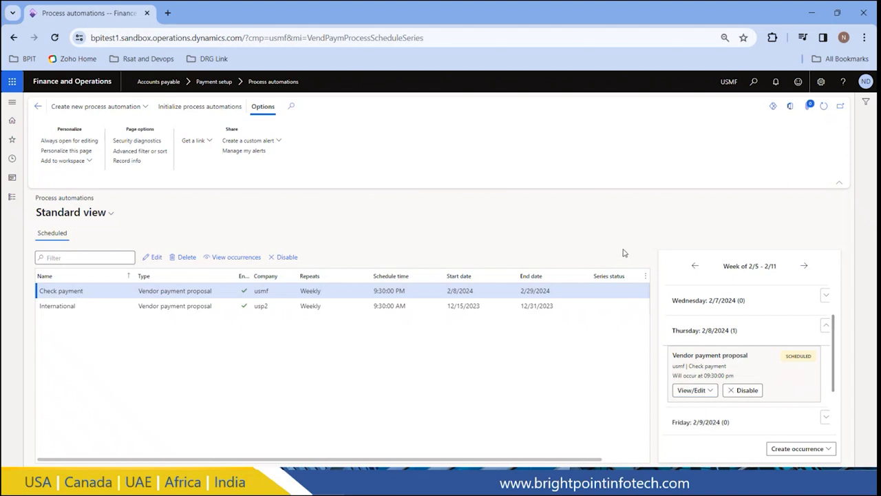
left_click(13, 199)
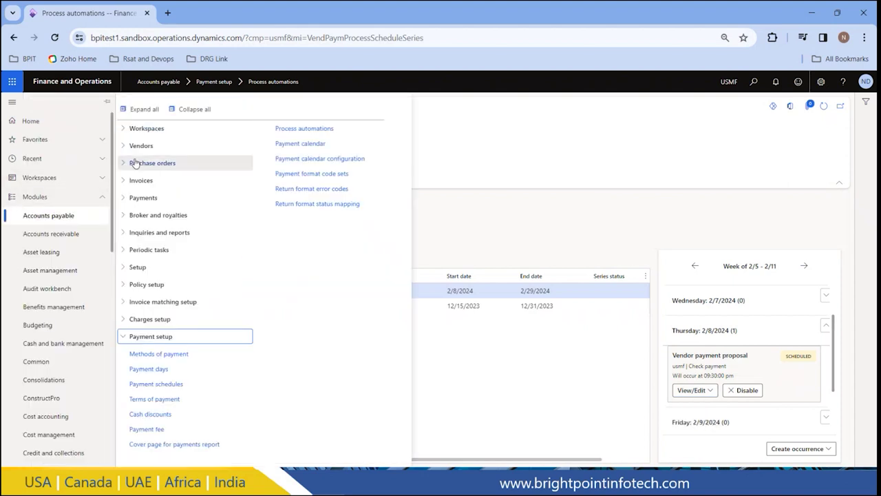
- In the Vendor payments workspace, open the Thursday Check payment occurrence for editing
left_click(147, 129)
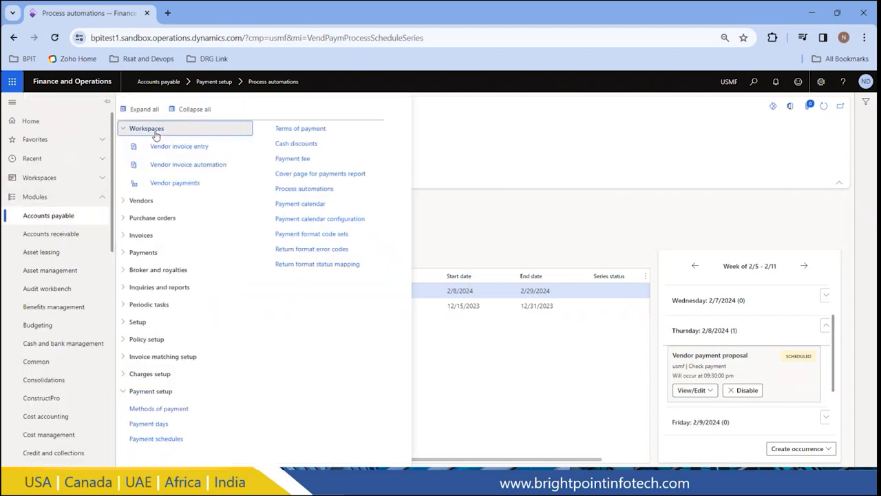
left_click(175, 182)
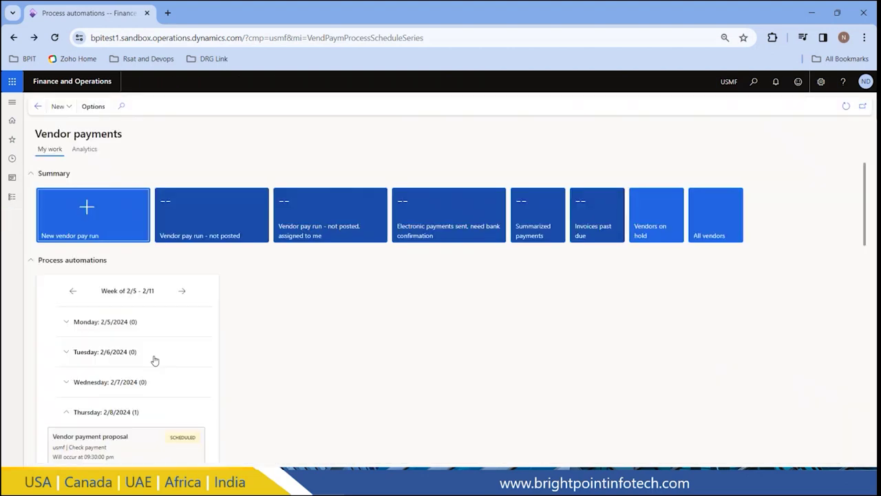
scroll(249, 402, "down", 2)
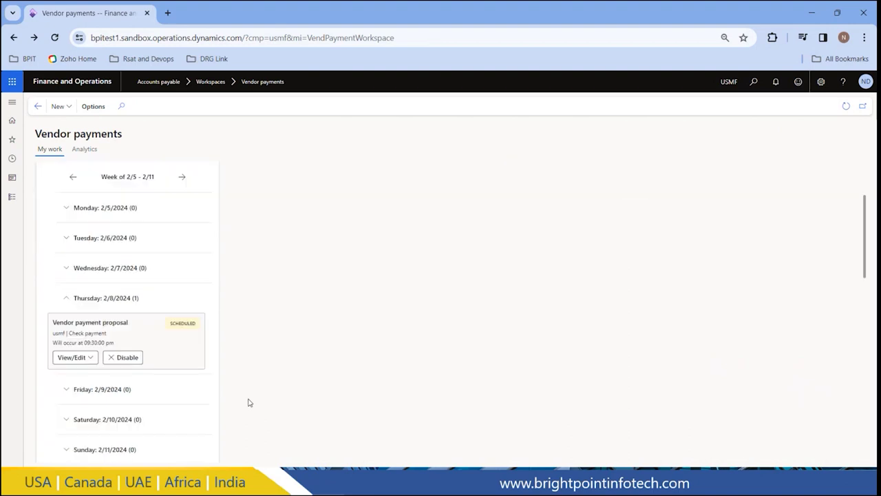
left_click(89, 359)
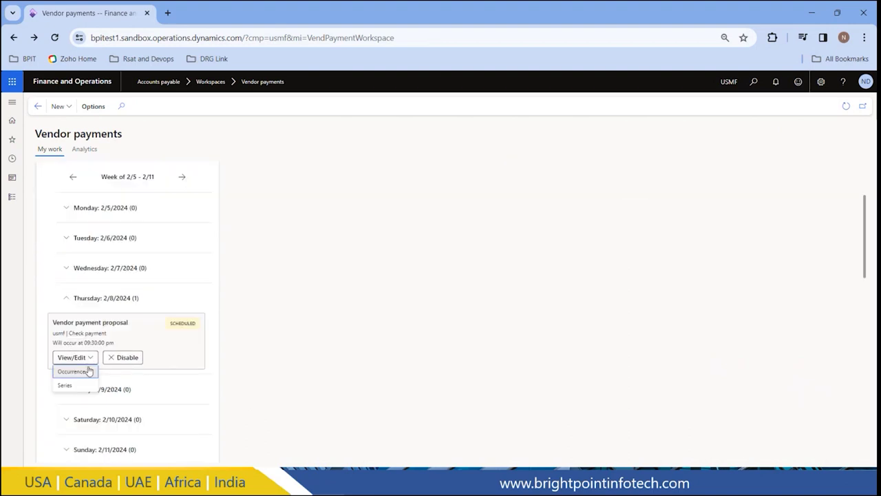
left_click(85, 372)
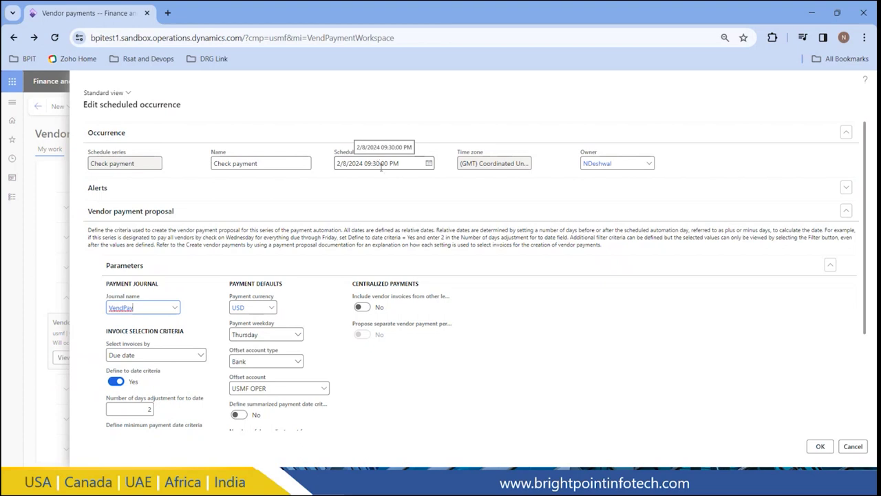
- Change the 2/8/2024 occurrence time to 09:27 PM and save it
left_click_drag(381, 163, 372, 164)
type("27")
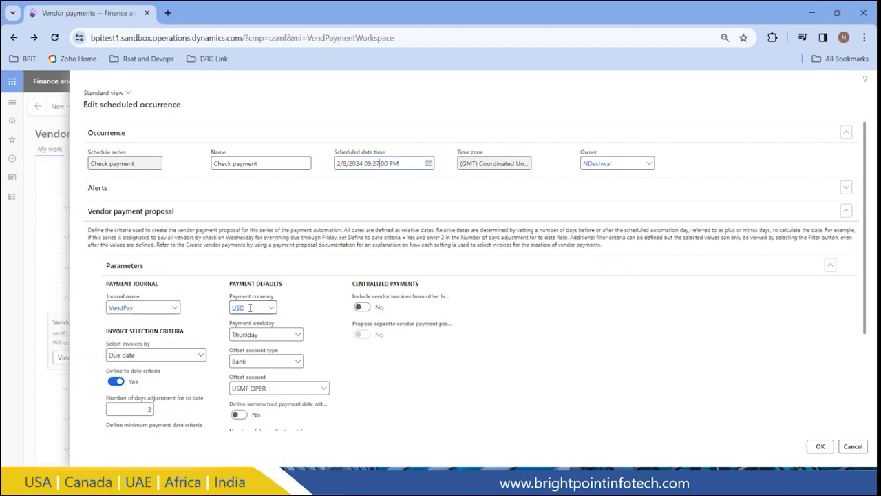
left_click(820, 446)
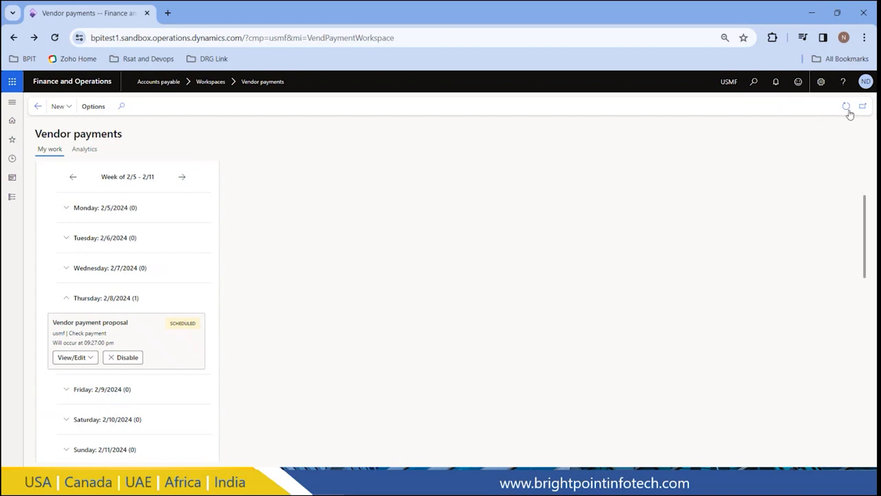
- Refresh until the run shows Completed for 68,161.17 USD, then view journal 05051's payments
left_click(847, 108)
left_click(847, 107)
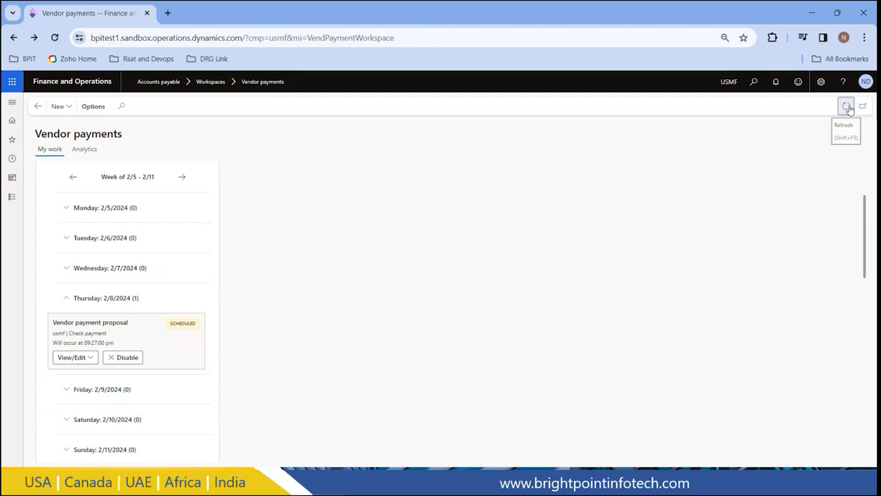
scroll(162, 290, "down", 1)
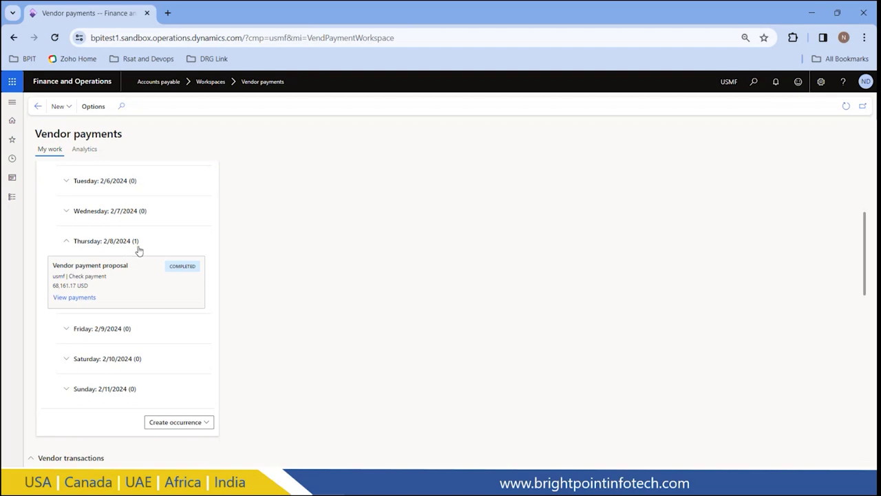
left_click(65, 300)
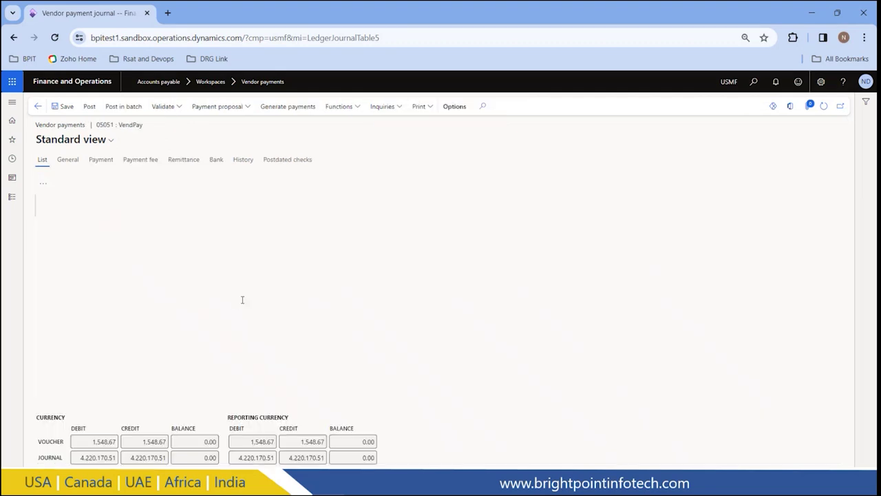
- Scroll through journal 05051's 2/8/2024 payment vouchers APPM001955–APPM001975, balanced at 4,220,170.51
scroll(245, 337, "down", 2)
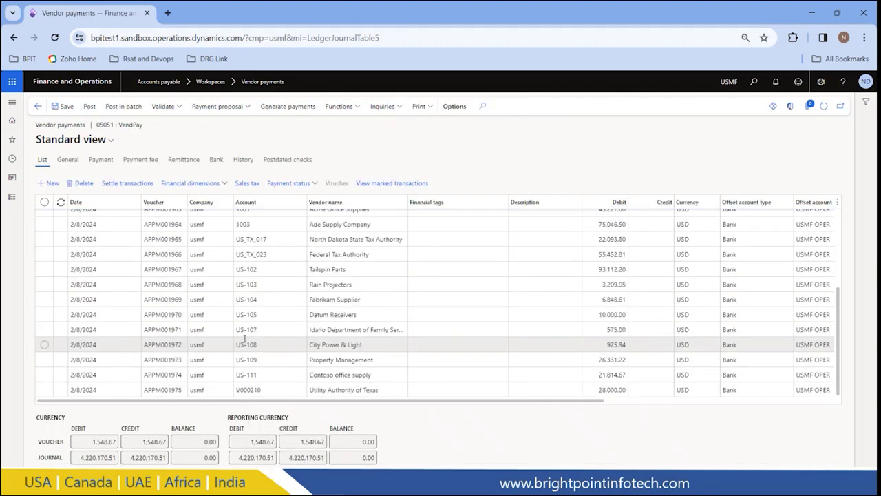
scroll(241, 339, "up", 2)
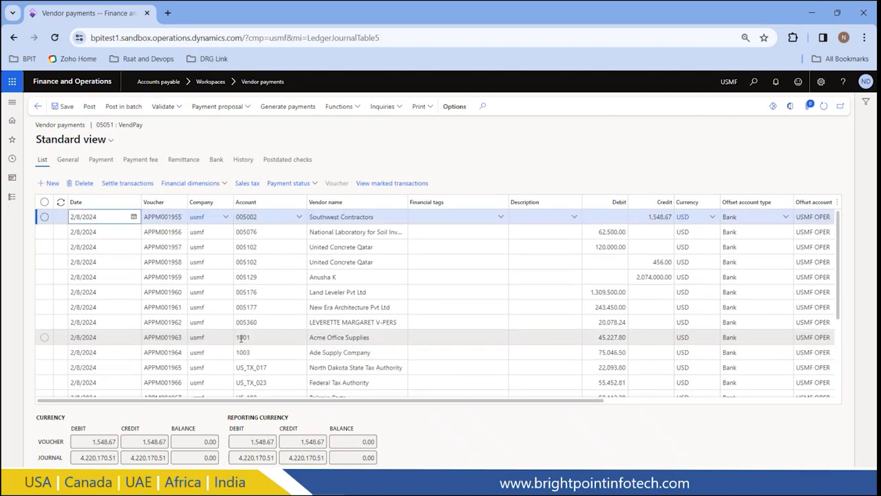